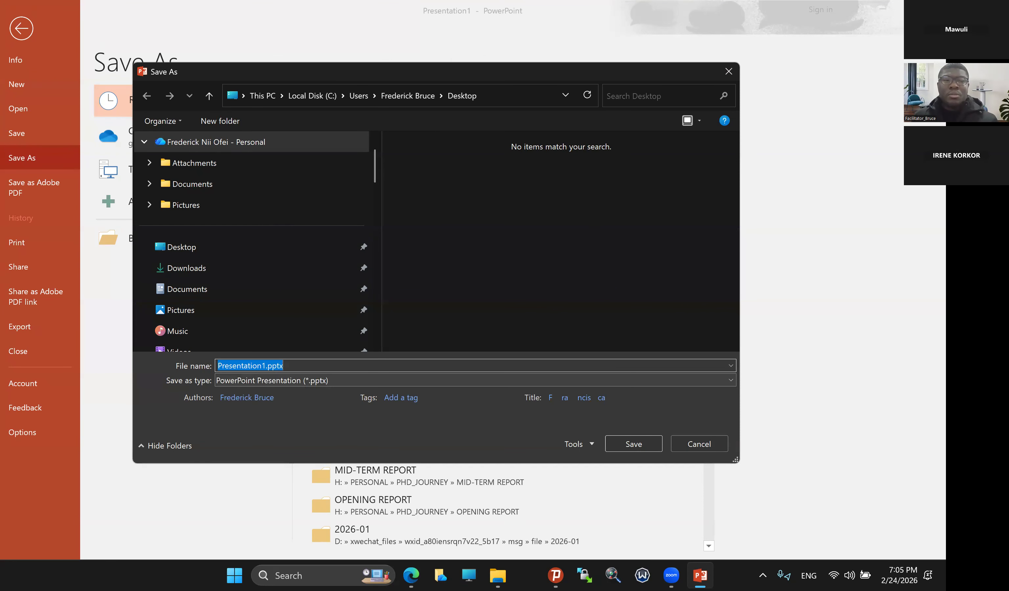
# Step: Save the diagram slide to the Desktop as Figure1 in TIFF Tag Image File Format
pyautogui.moveTo(266, 367); pyautogui.dragTo(203, 371)
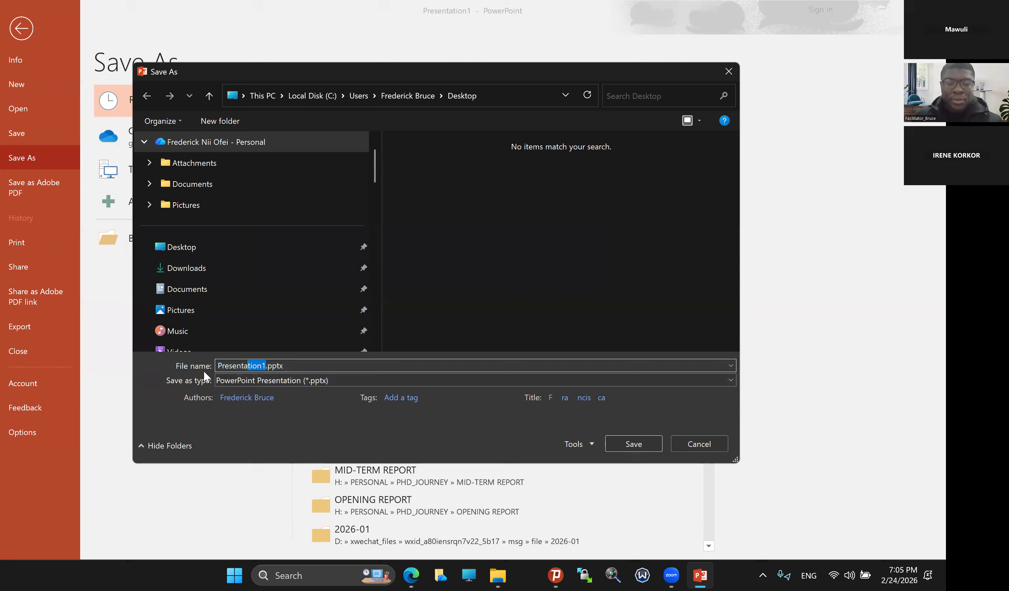
pyautogui.press('capslock')
pyautogui.write('F')
pyautogui.press('capslock')
pyautogui.write('igure1')
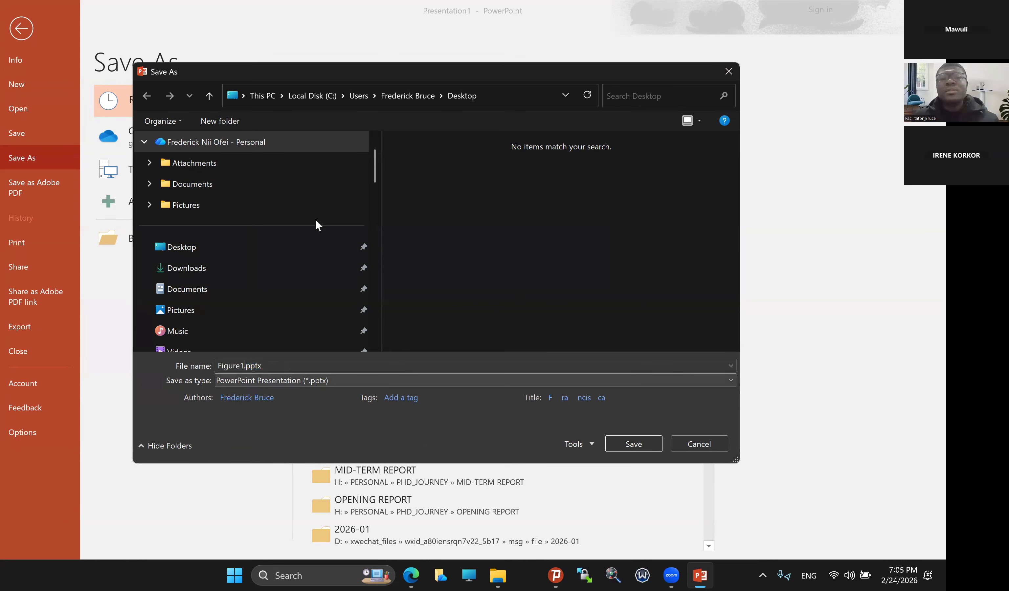
pyautogui.press('Tab')
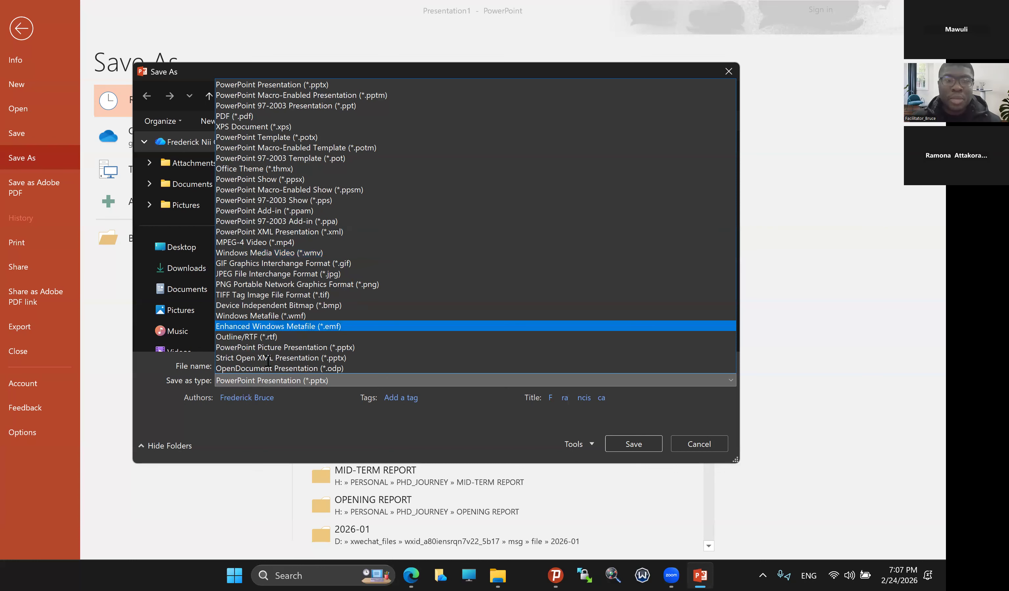
pyautogui.click(368, 386)
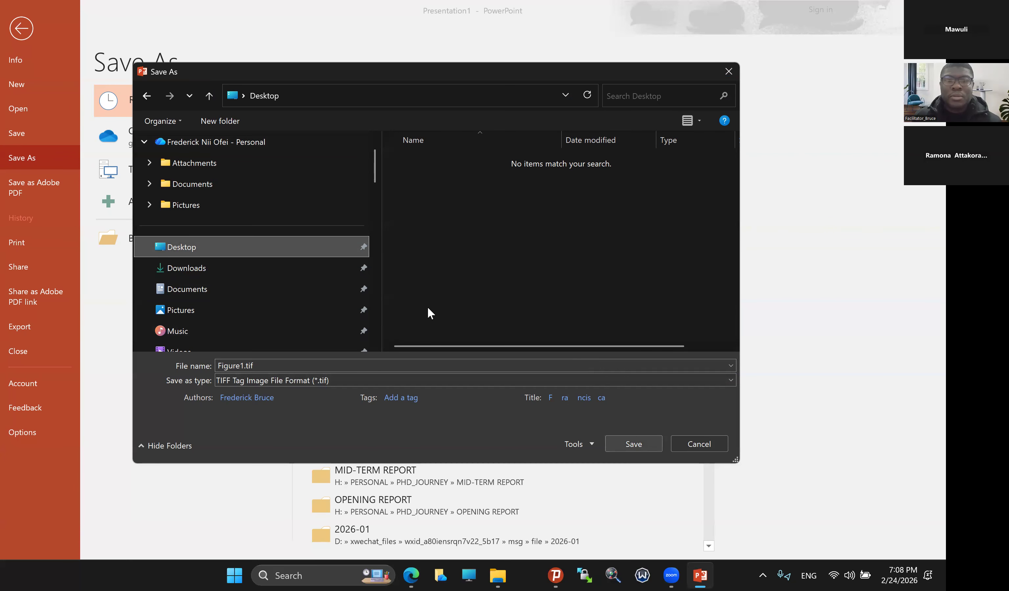
pyautogui.click(449, 310)
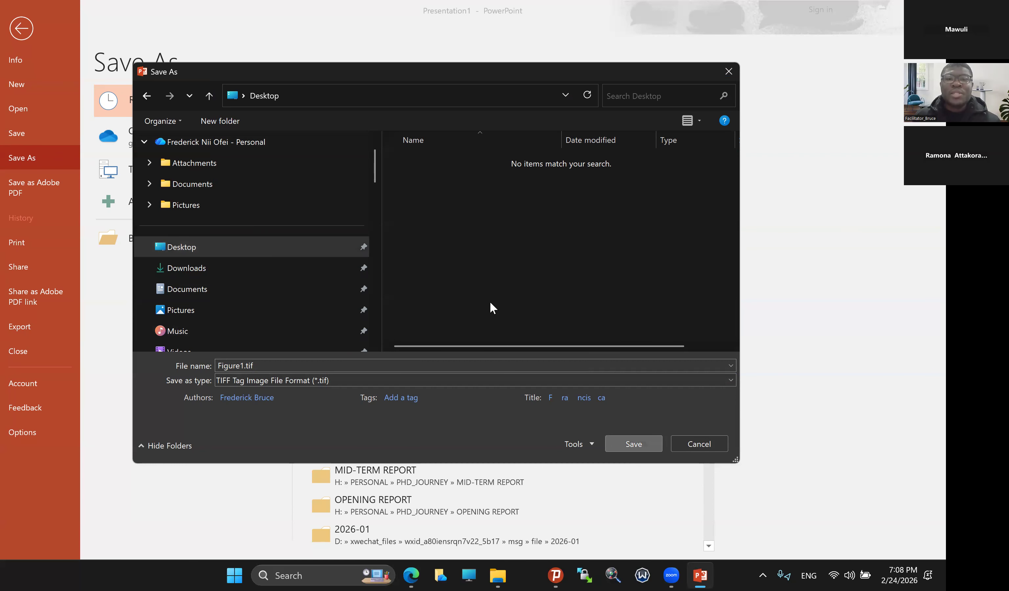
pyautogui.press('Return')
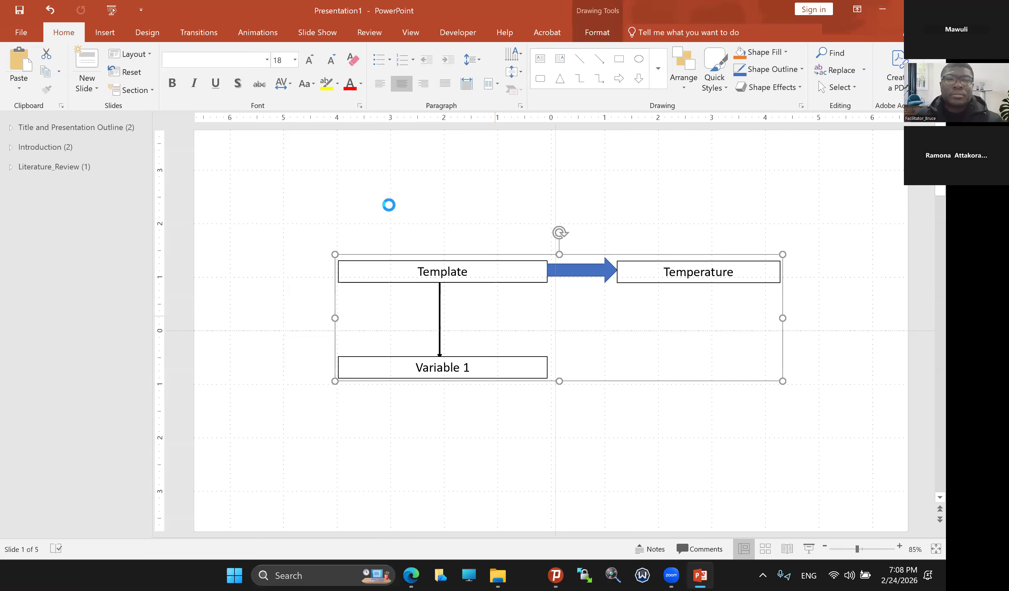
# Step: Switch to Word and start a new blank document
pyautogui.press('super')
pyautogui.write('word')
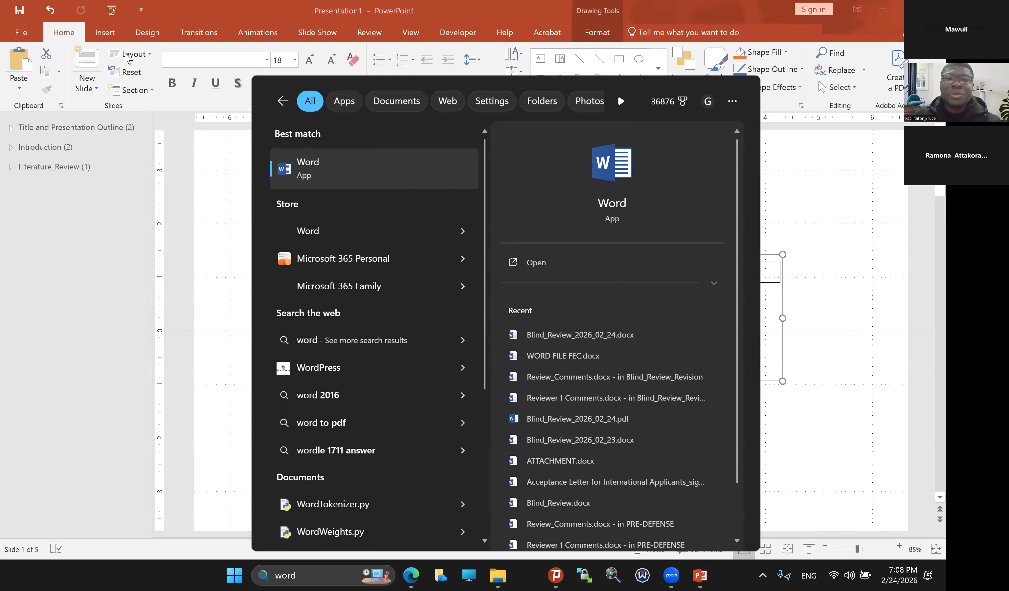
pyautogui.press('Return')
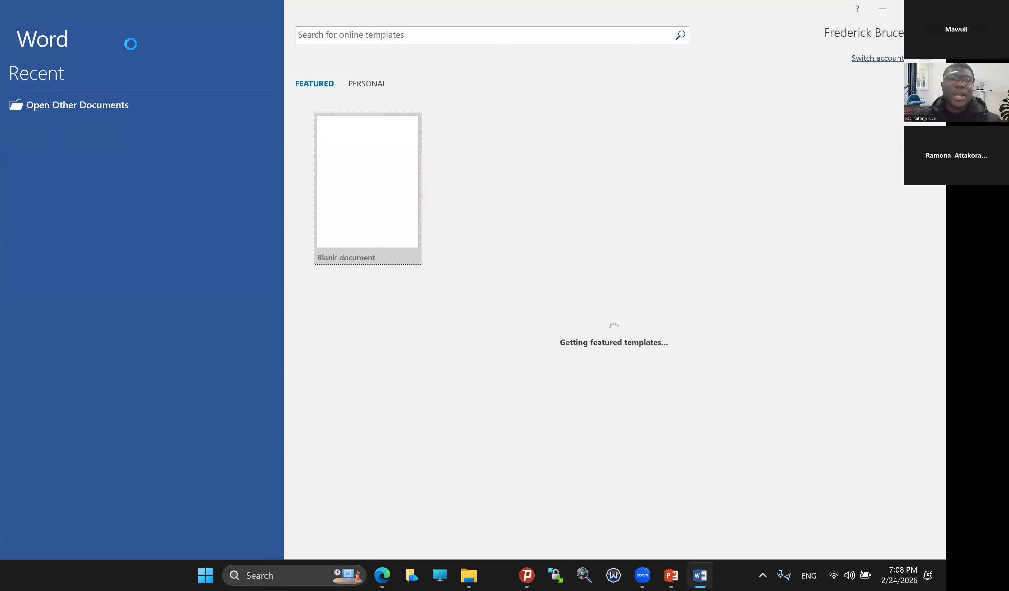
pyautogui.press('Return')
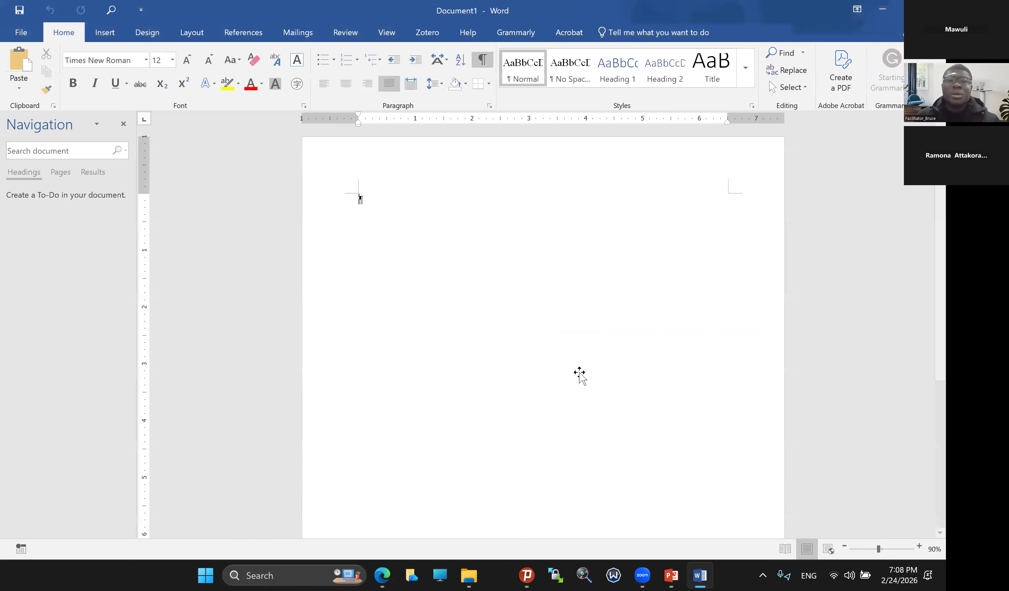
# Step: Insert the picture Figure1.tif from the Desktop into the document, and close Word without saving
pyautogui.click(105, 33)
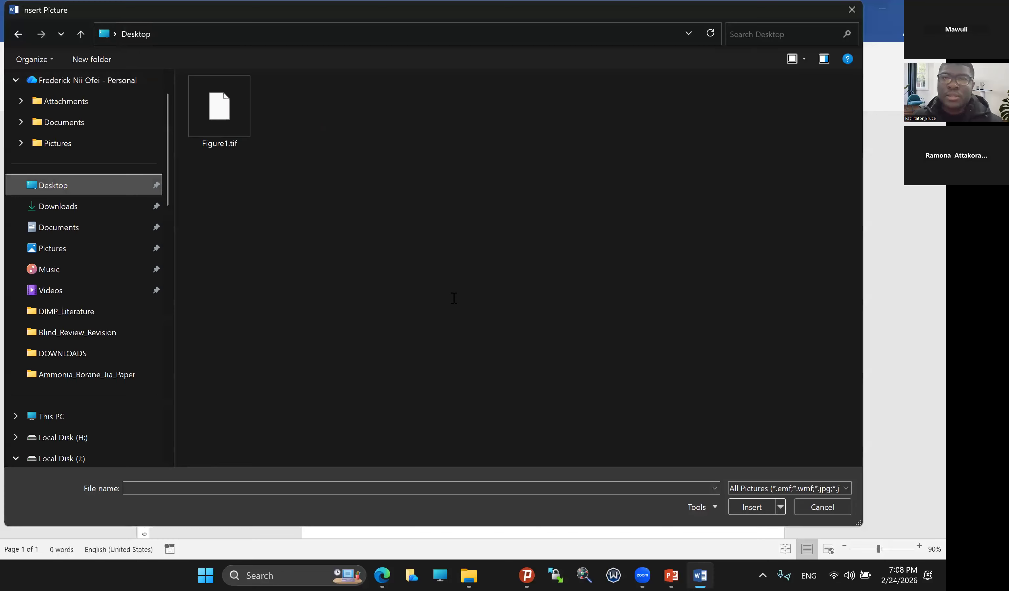
pyautogui.doubleClick(219, 111)
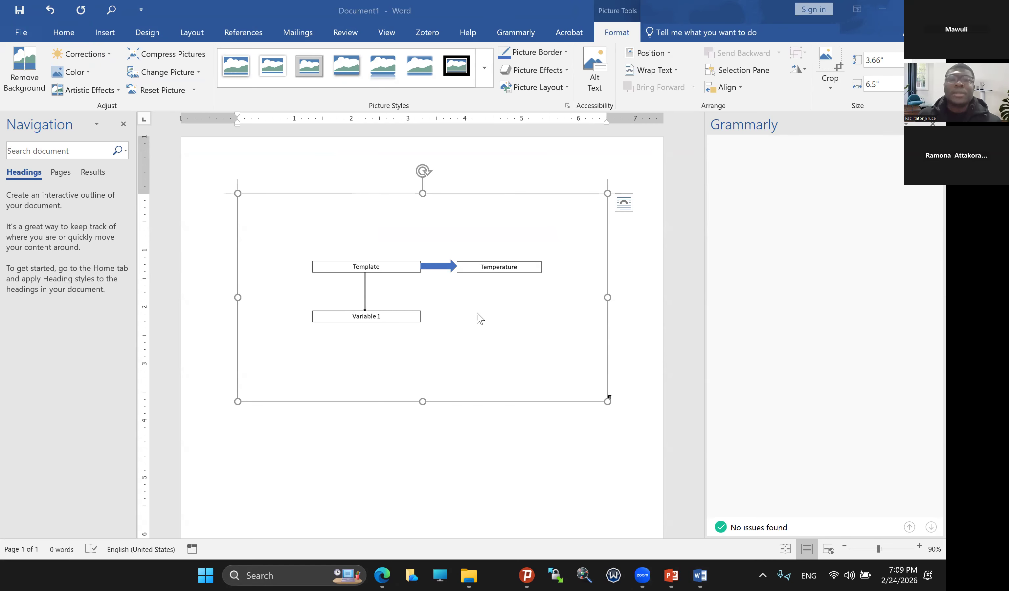
pyautogui.click(513, 332)
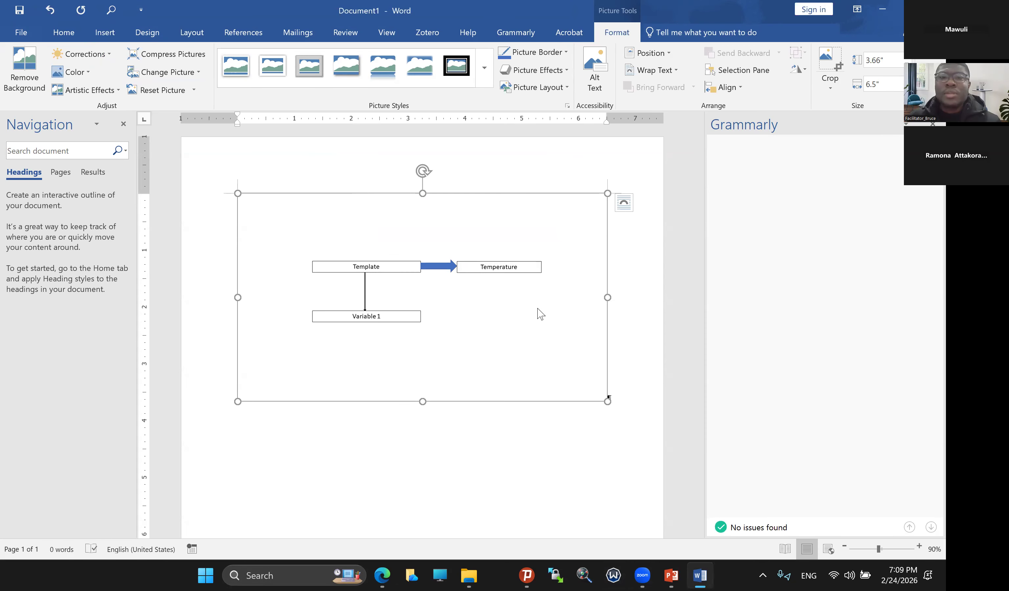
pyautogui.hotkey('alt', 'F4')
pyautogui.press('n')
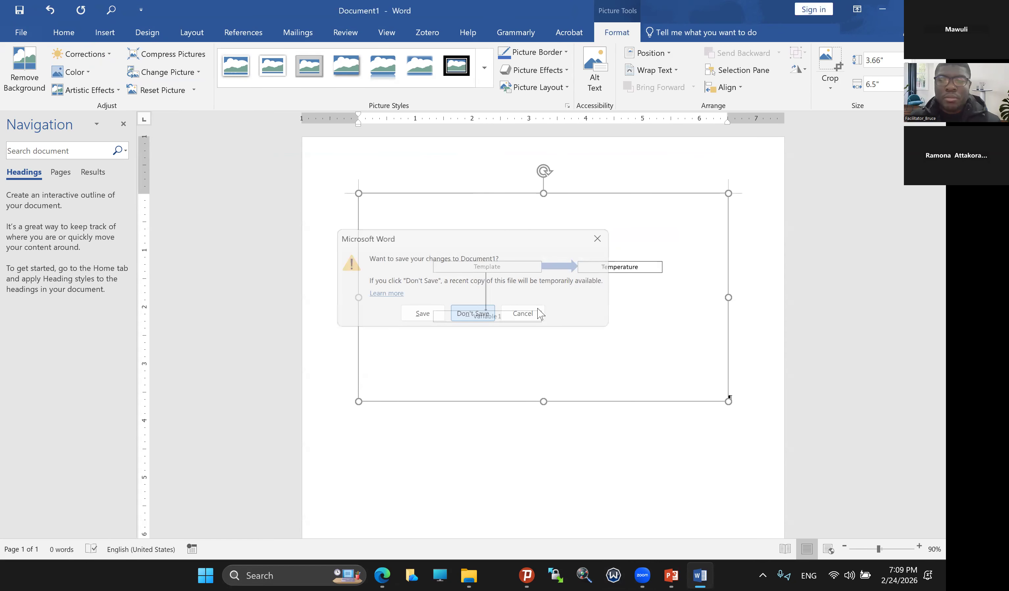
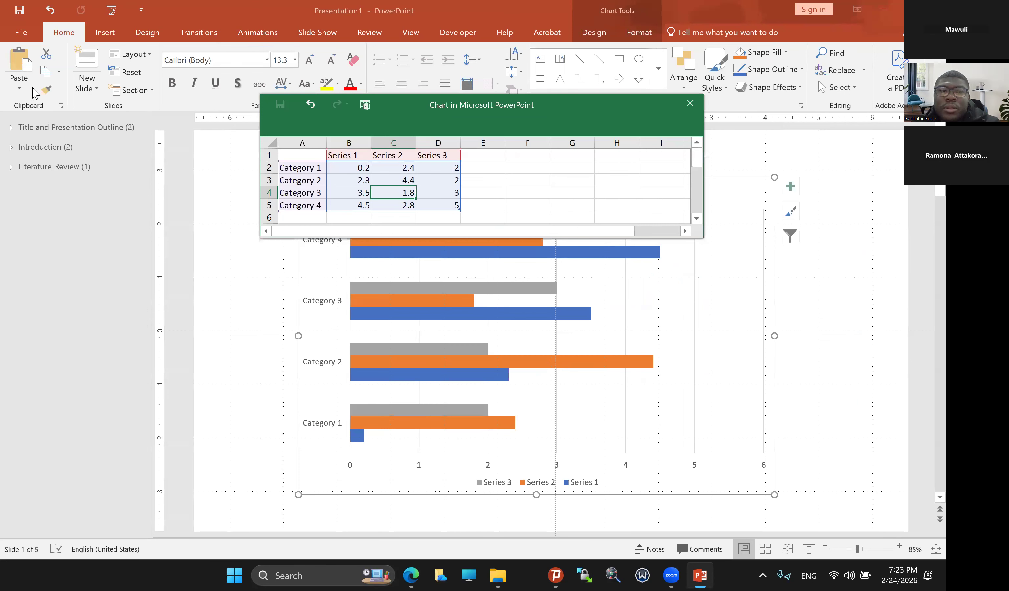
# Step: Examine the elements that can be added to the bar chart, such as axis titles, chart title and data labels
pyautogui.click(594, 32)
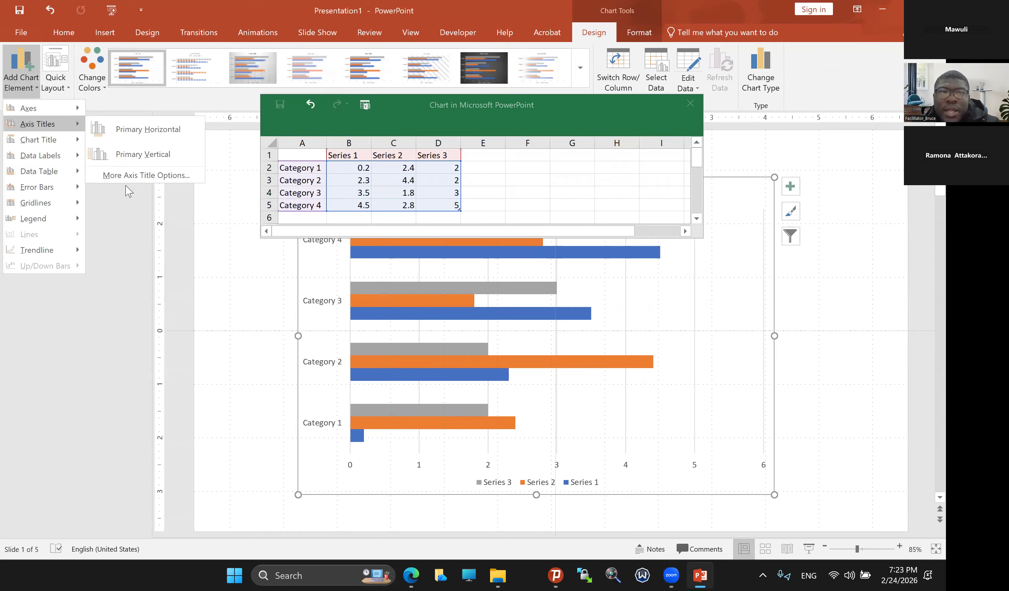
pyautogui.press('Down')
pyautogui.press('Down')
pyautogui.press('Down')
pyautogui.press('Down')
pyautogui.press('Down')
pyautogui.press('Down')
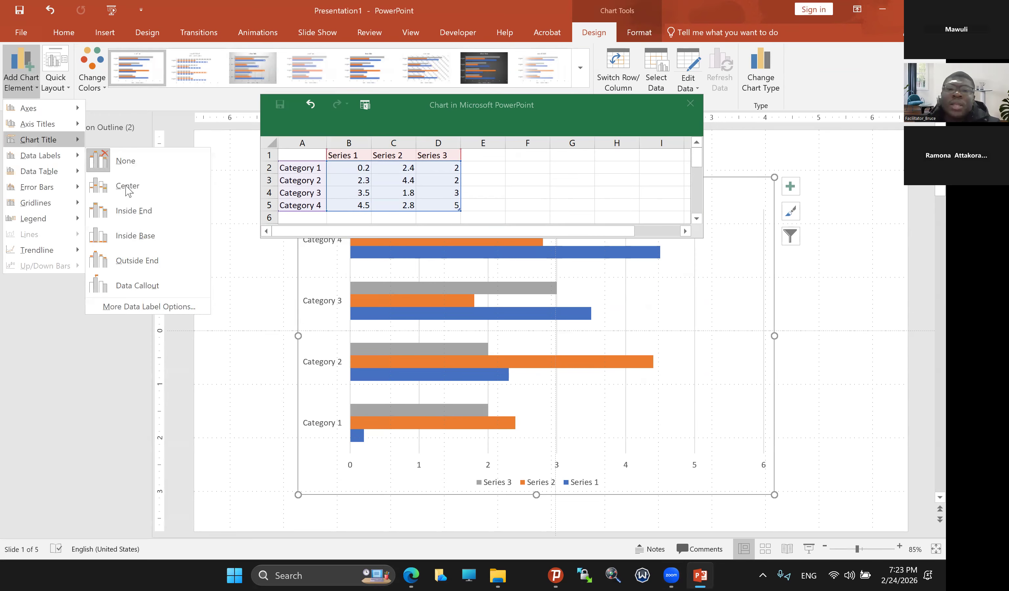
pyautogui.press('Escape')
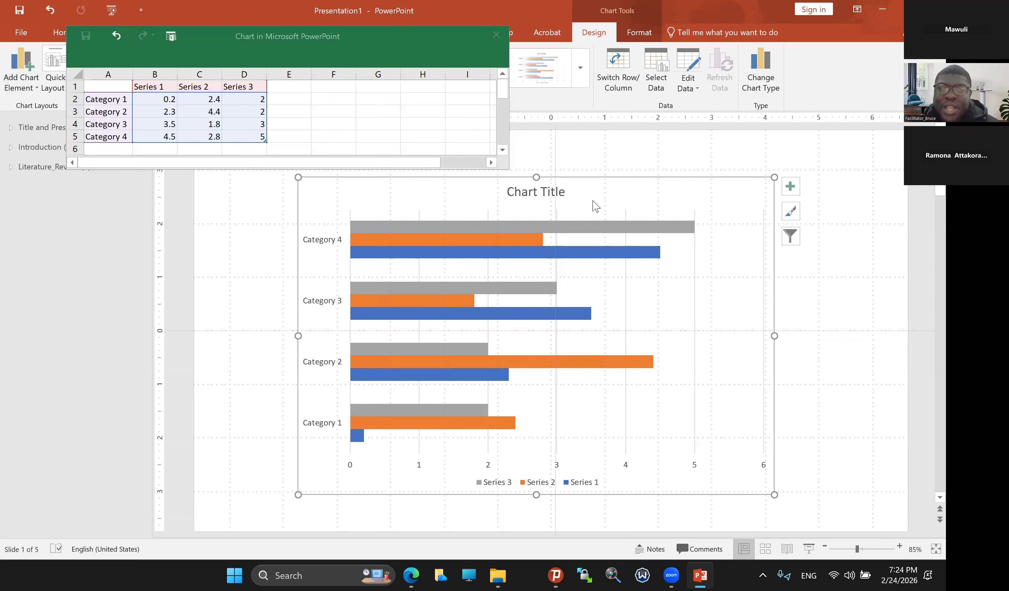
pyautogui.rightClick(595, 203)
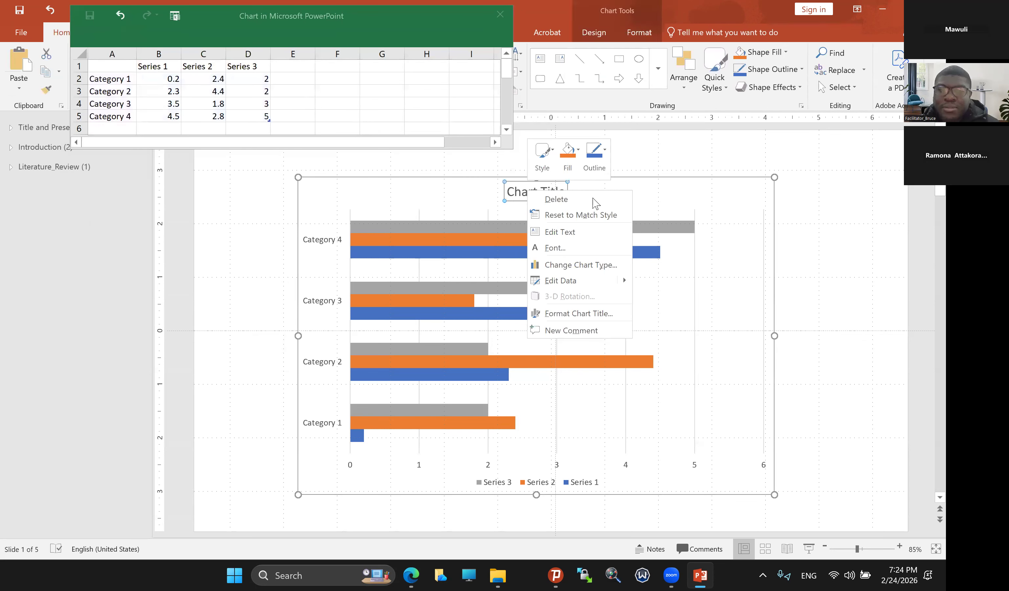
pyautogui.rightClick(595, 203)
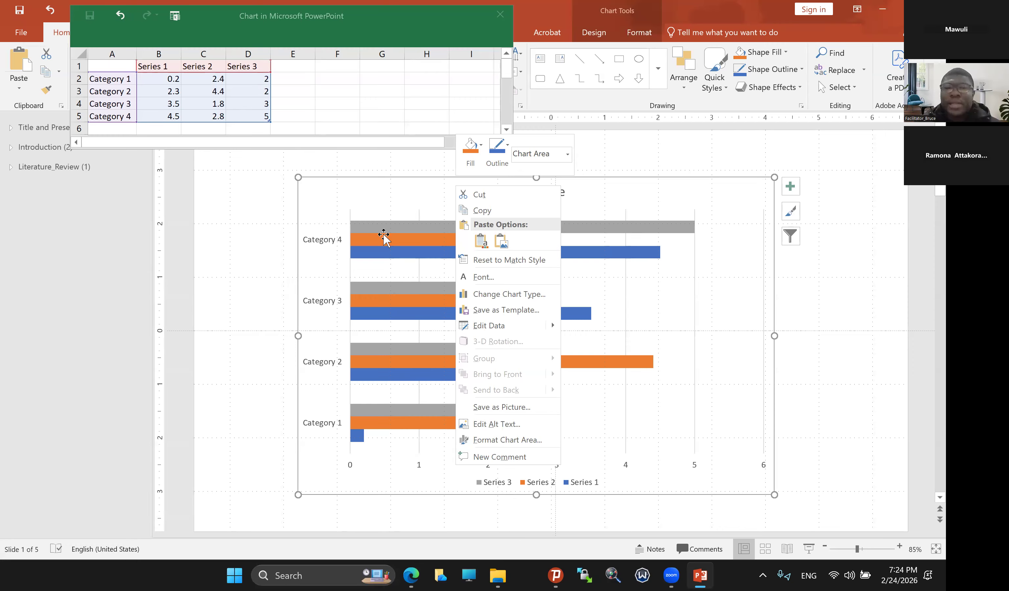
pyautogui.press('Escape')
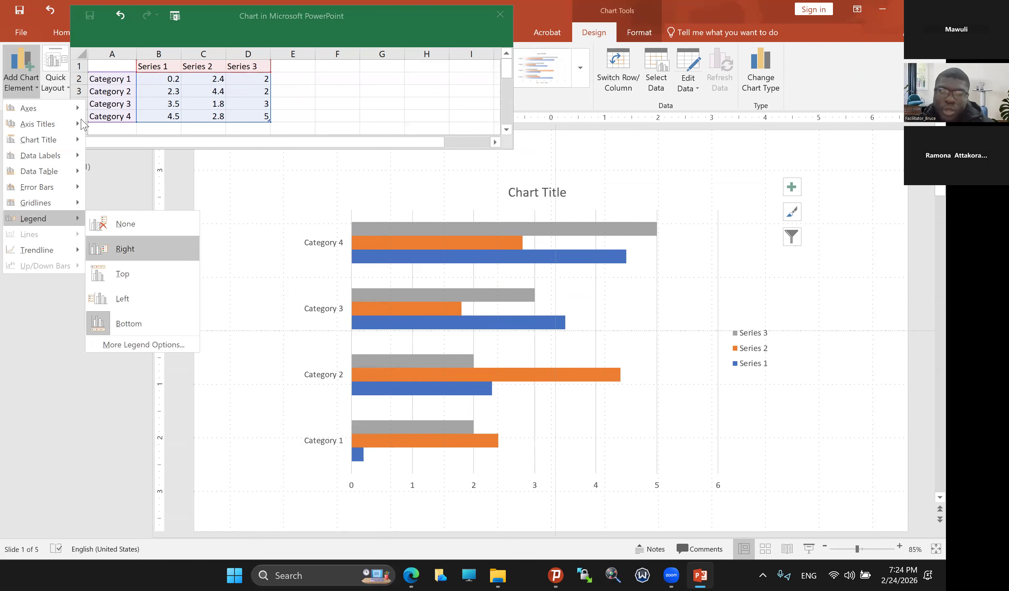
# Step: Place the bar chart's legend at the right and add primary minor horizontal gridlines and an exponential Series 2 trendline
pyautogui.click(191, 249)
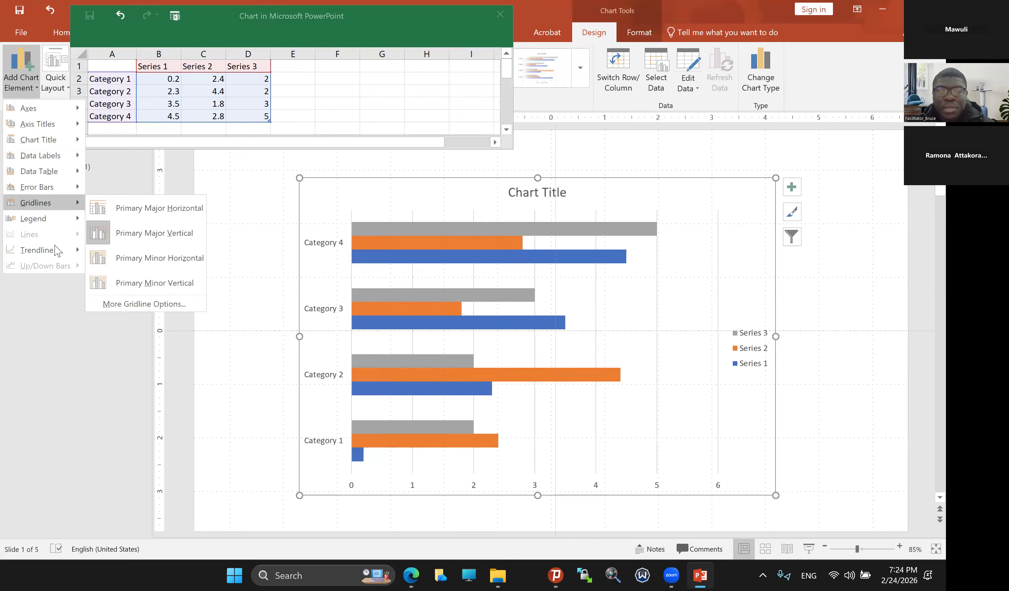
pyautogui.click(123, 259)
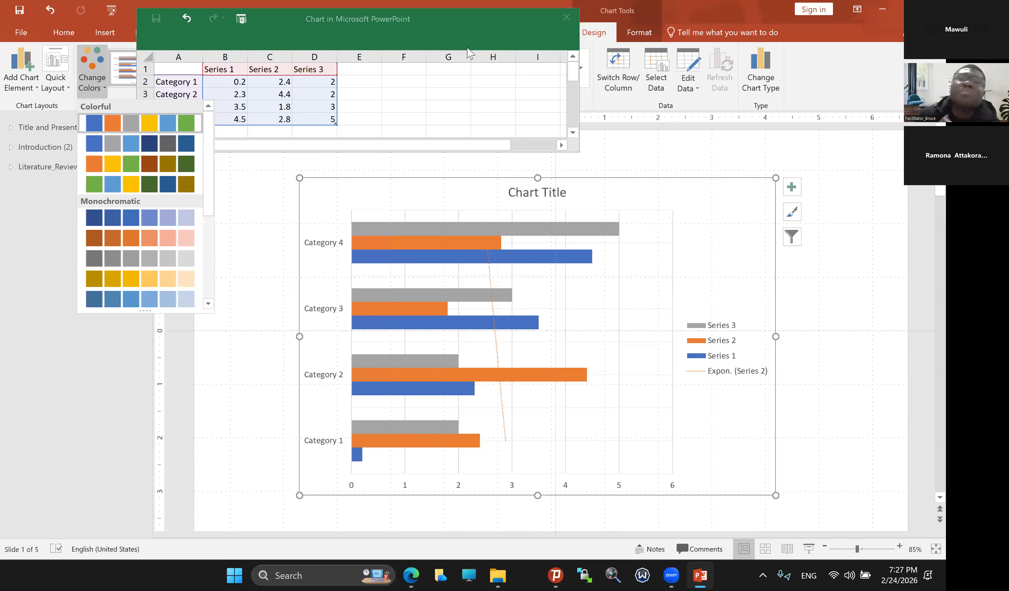
pyautogui.press('Escape')
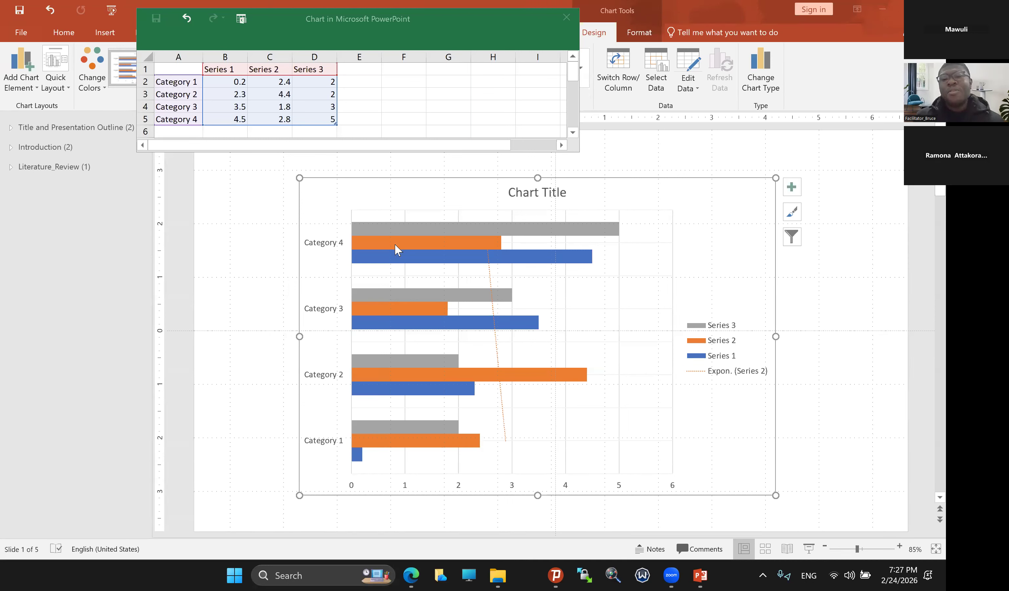
# Step: Make the Category 3 label bold in the chart's data sheet
pyautogui.click(489, 242)
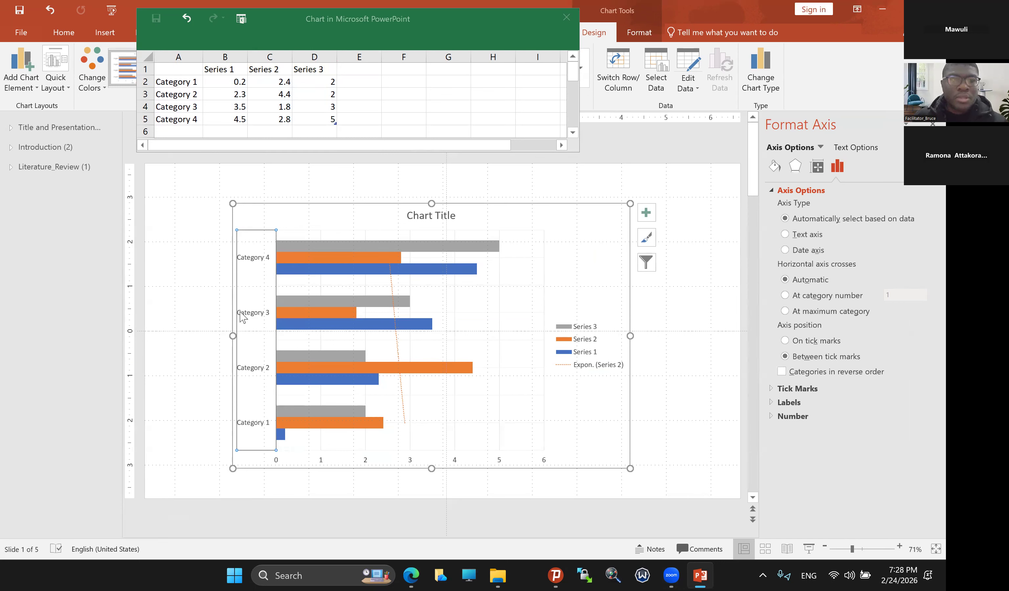
pyautogui.hotkey('ctrl', 'b')
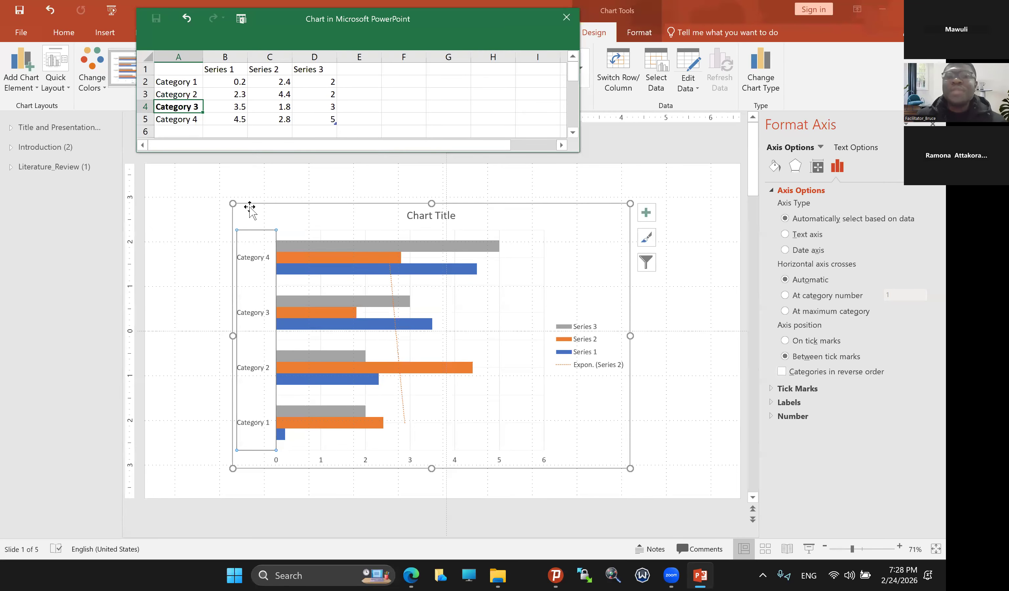
pyautogui.press('Escape')
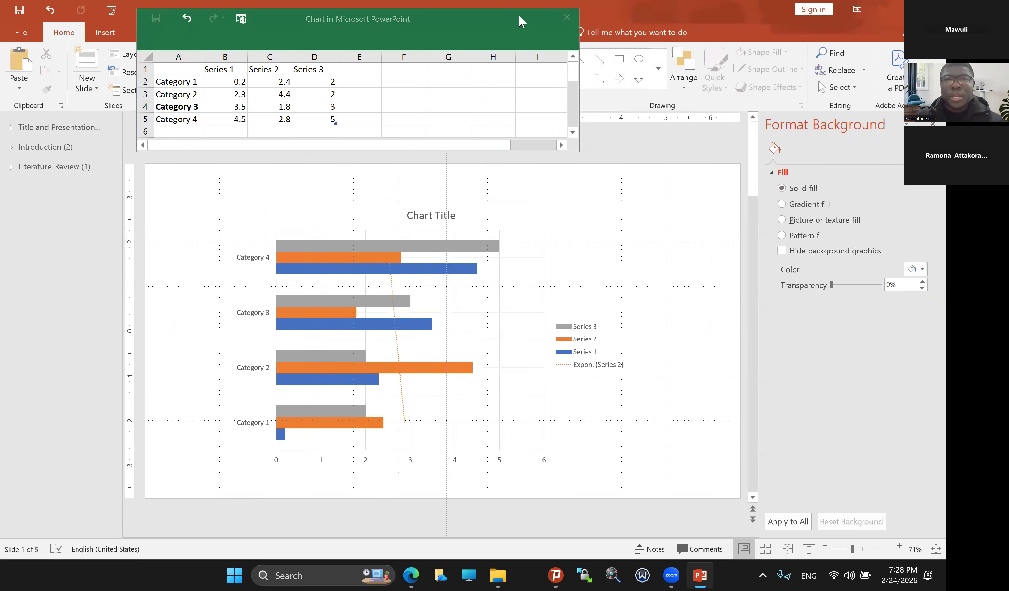
# Step: Draw a rectangle about 6.95" wide and 1.78" high around the Category 4 bars and give it no fill
pyautogui.click(438, 295)
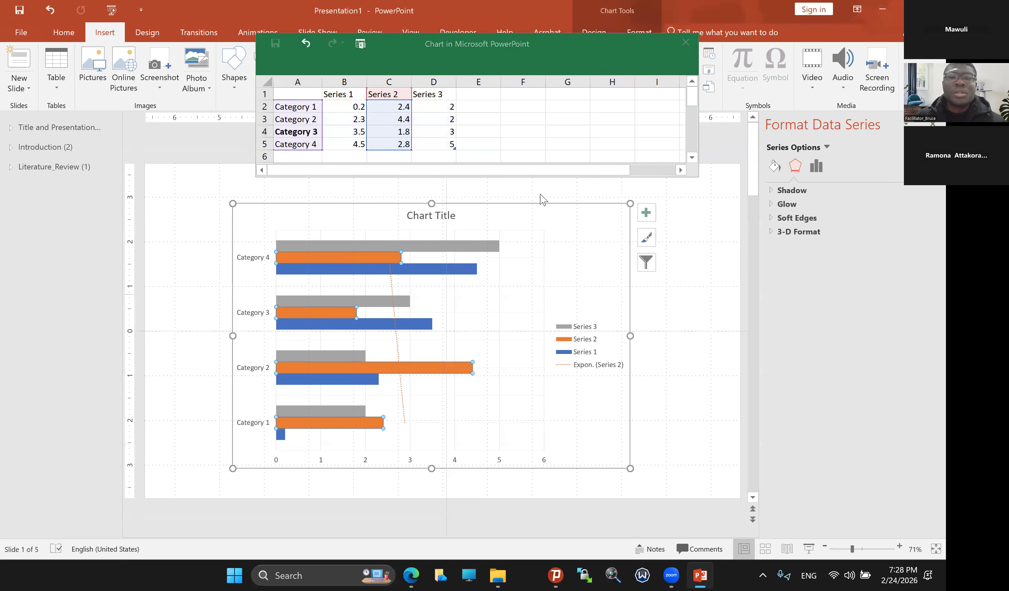
pyautogui.click(520, 247)
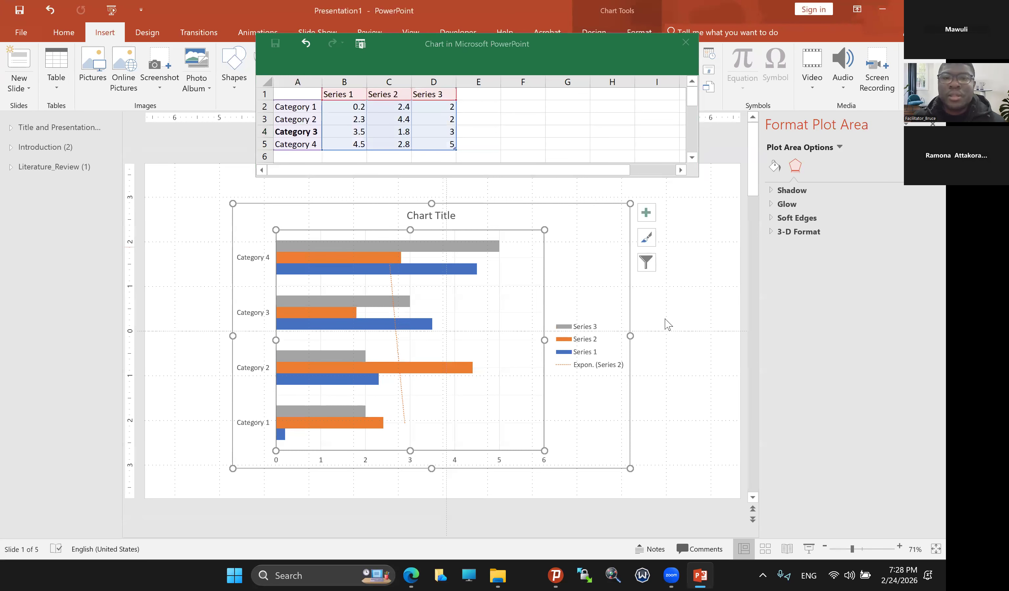
pyautogui.moveTo(251, 223); pyautogui.dragTo(482, 290)
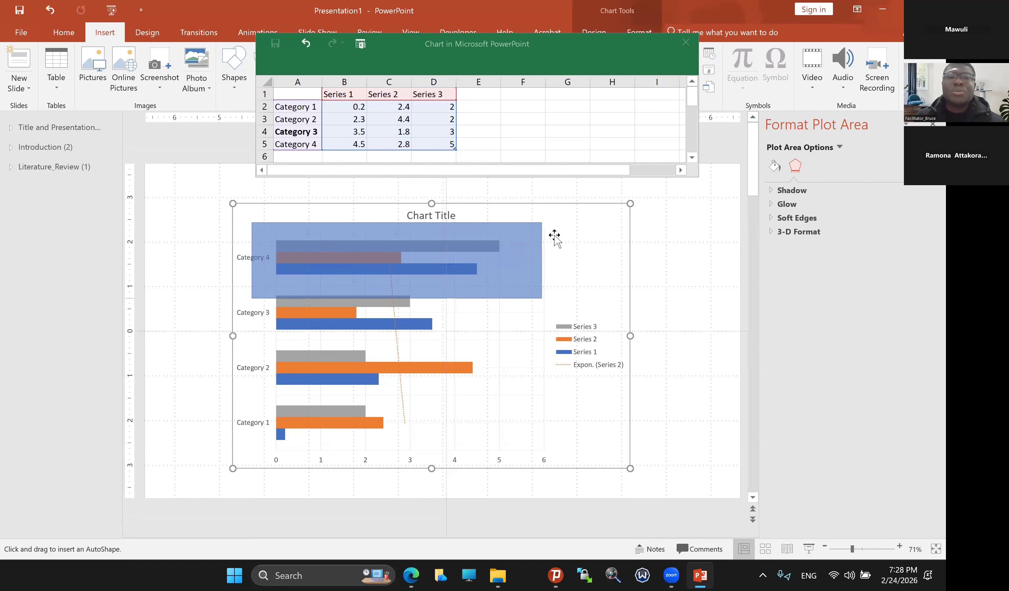
pyautogui.rightClick(474, 227)
pyautogui.click(515, 193)
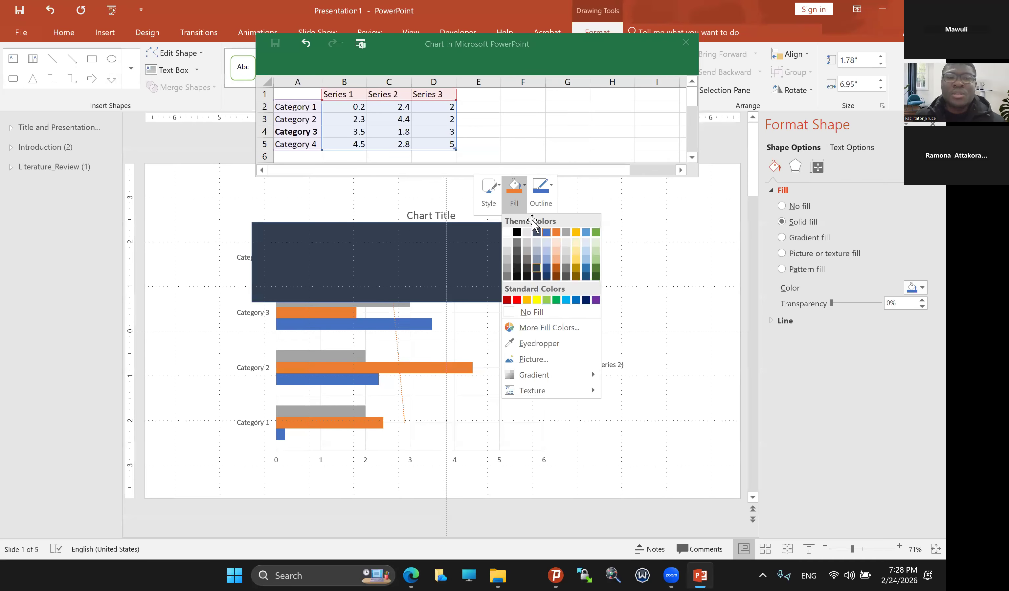
pyautogui.click(532, 312)
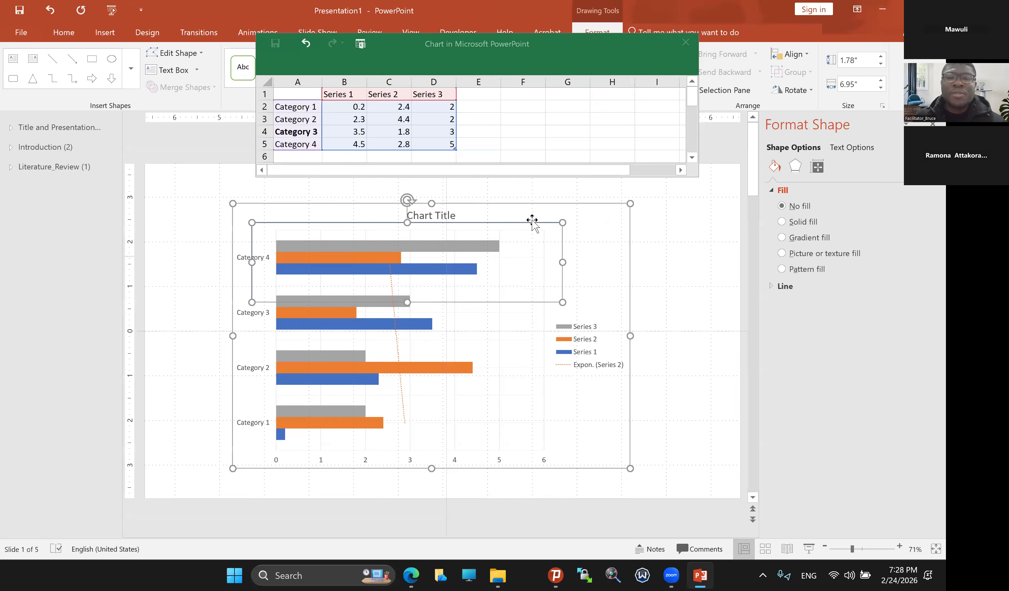
pyautogui.press('Escape')
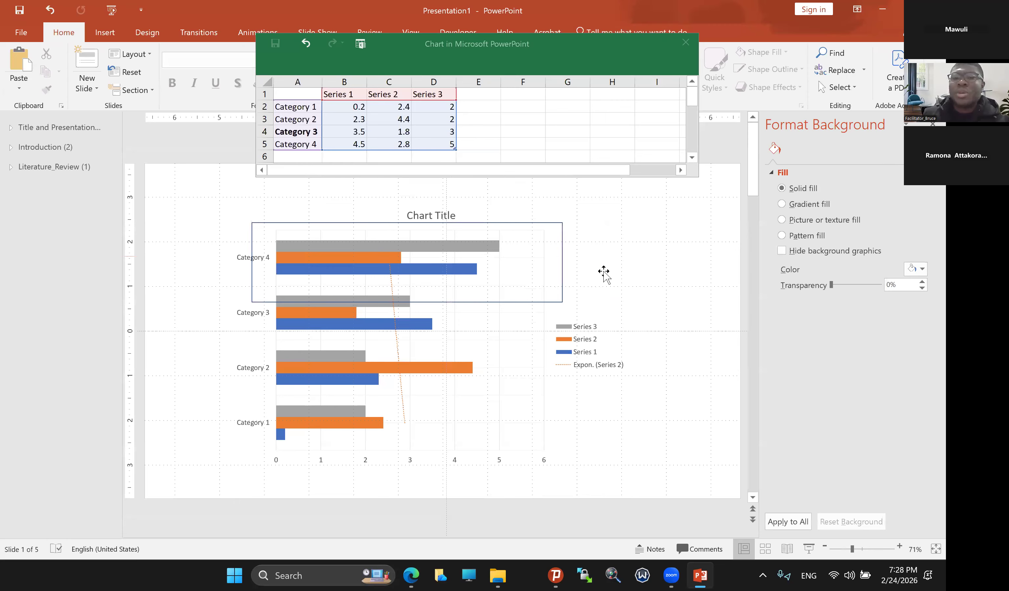
# Step: Move the chart and its highlight rectangle slightly left, and widen the rectangle toward the chart's right edge
pyautogui.moveTo(581, 286); pyautogui.dragTo(577, 286)
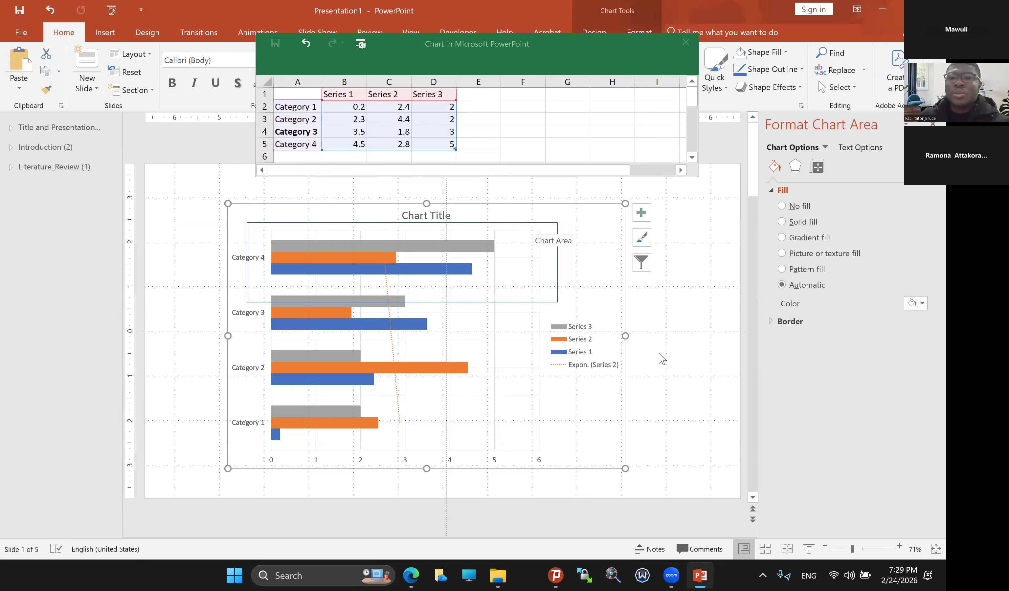
pyautogui.hotkey('ctrl', 'a')
pyautogui.click(721, 414)
pyautogui.hotkey('ctrl', 'a')
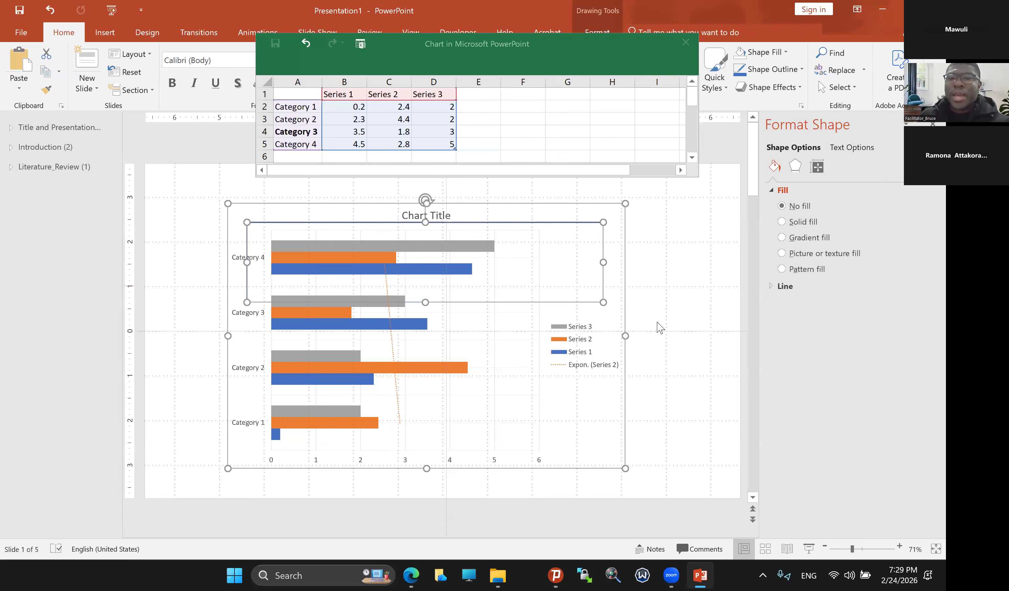
# Step: Give the highlight rectangle around the Category 4 bars a thicker, dashed dark blue outline
pyautogui.rightClick(603, 250)
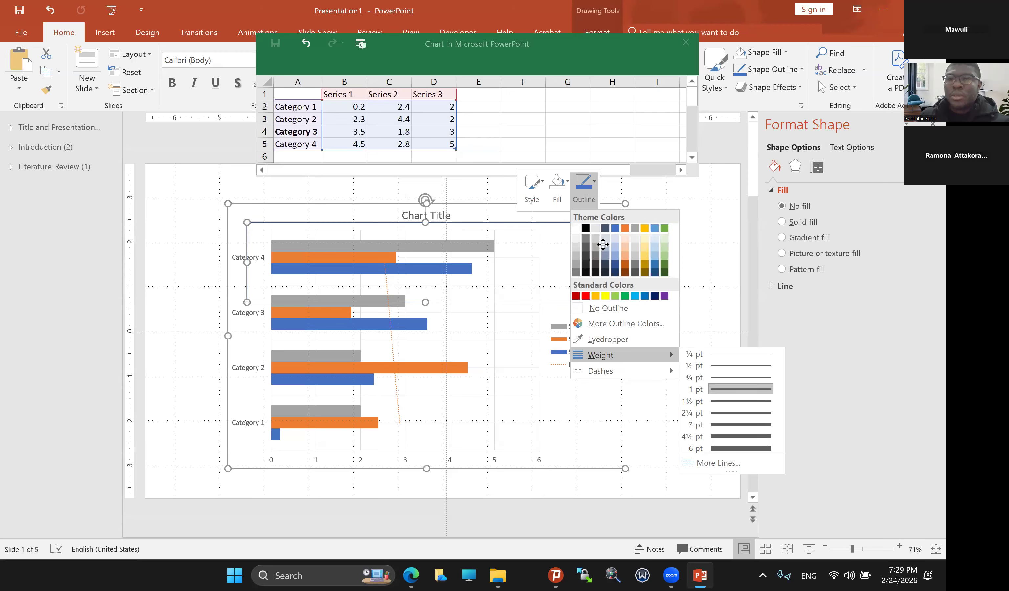
pyautogui.press('Escape')
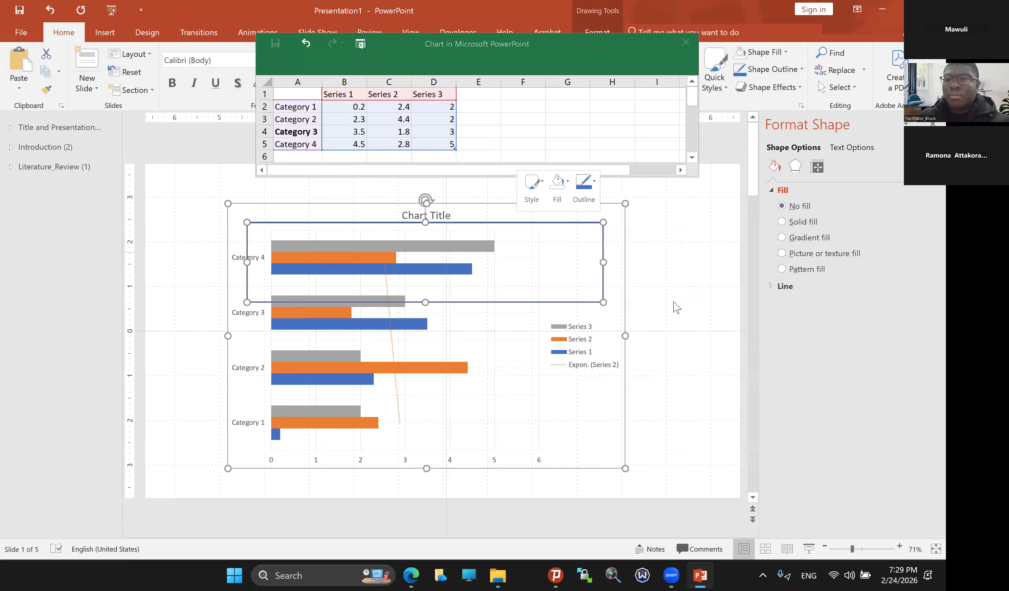
pyautogui.rightClick(707, 365)
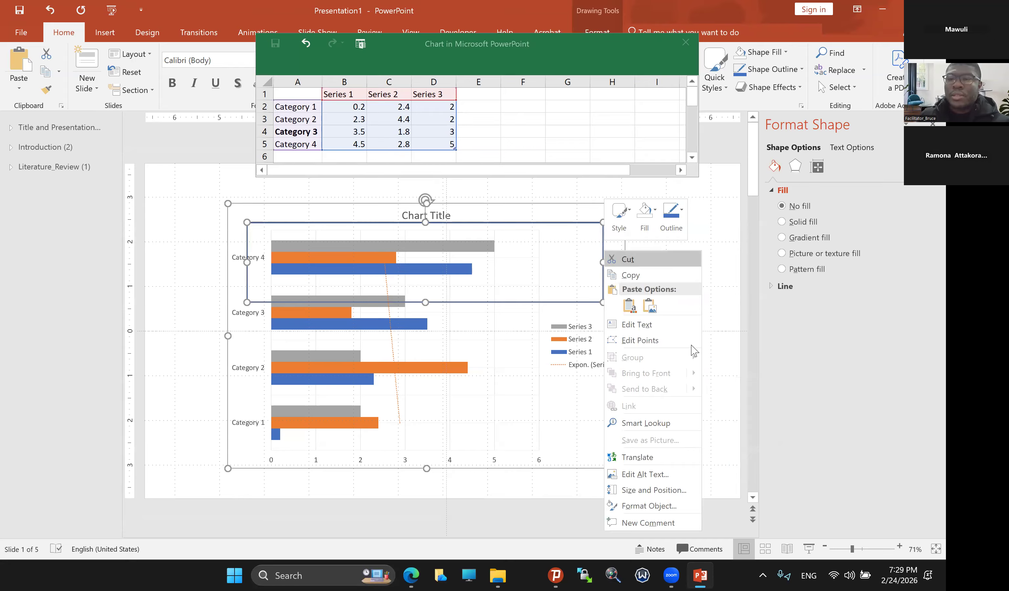
pyautogui.rightClick(603, 244)
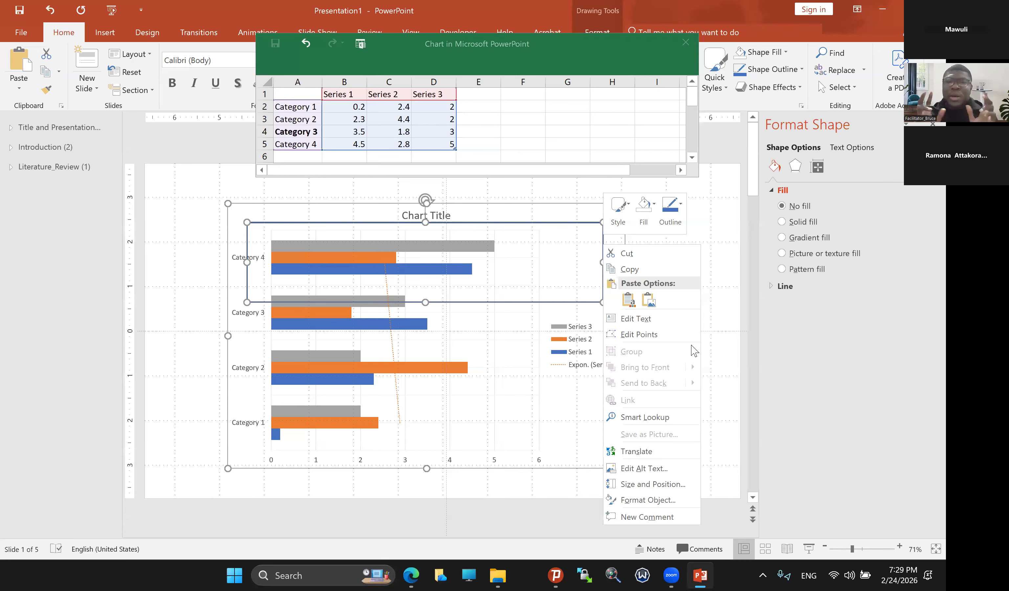
pyautogui.click(691, 345)
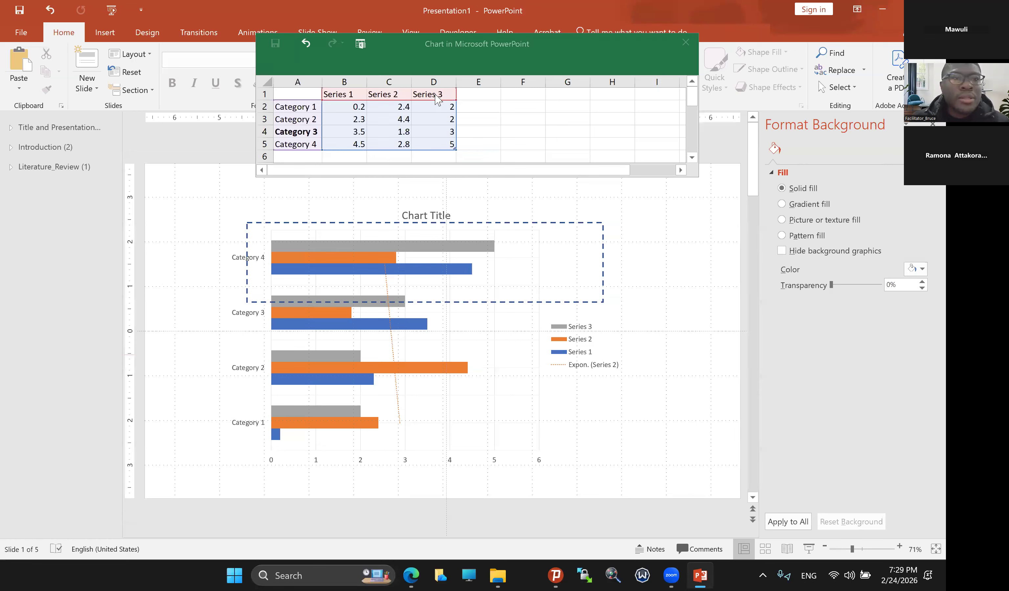
# Step: Close the chart's data sheet and the background formatting pane, and bring up the insertion tools
pyautogui.click(686, 42)
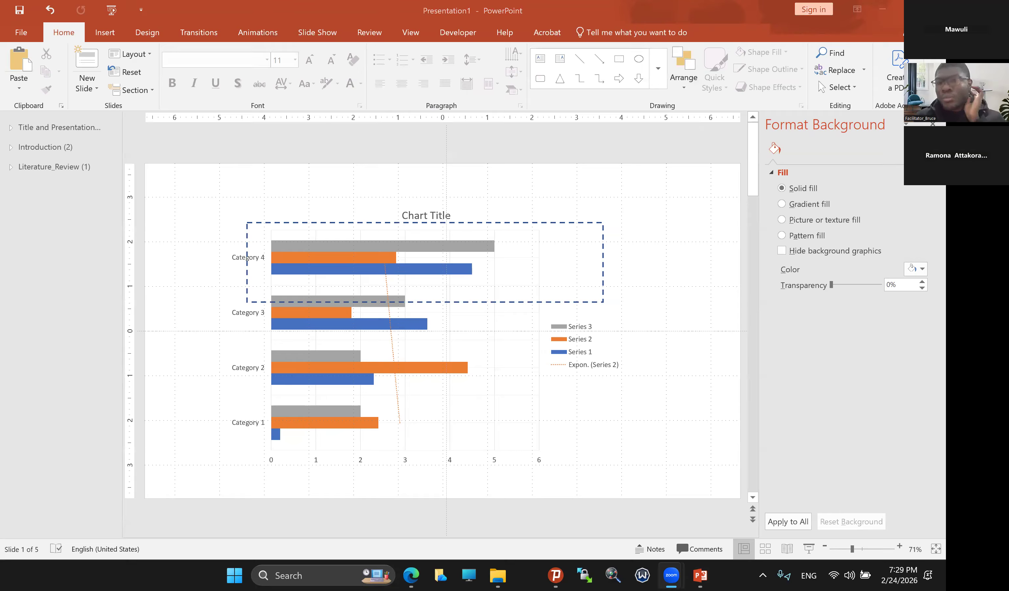
pyautogui.click(105, 32)
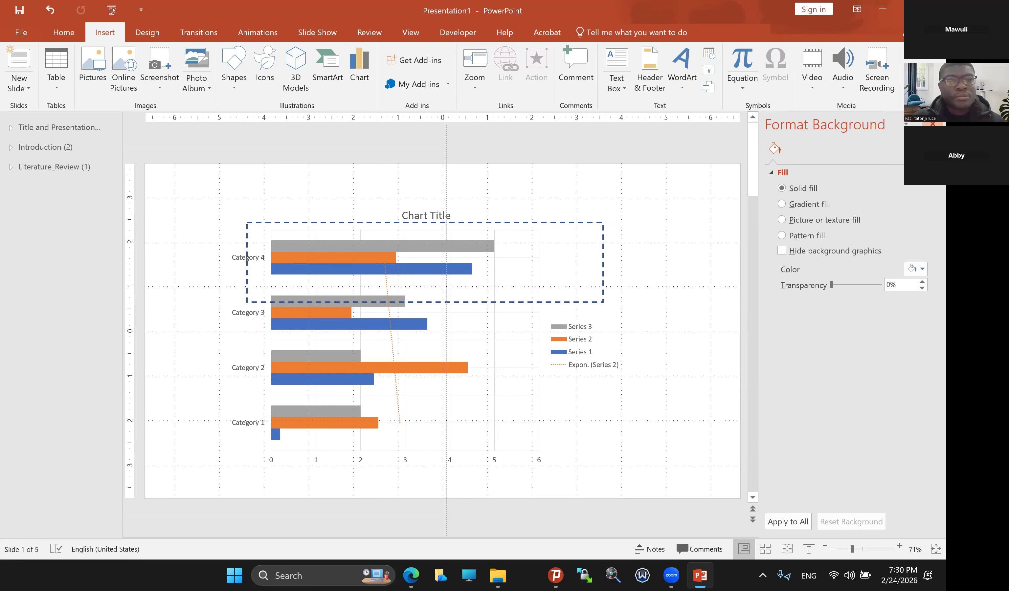
pyautogui.click(933, 123)
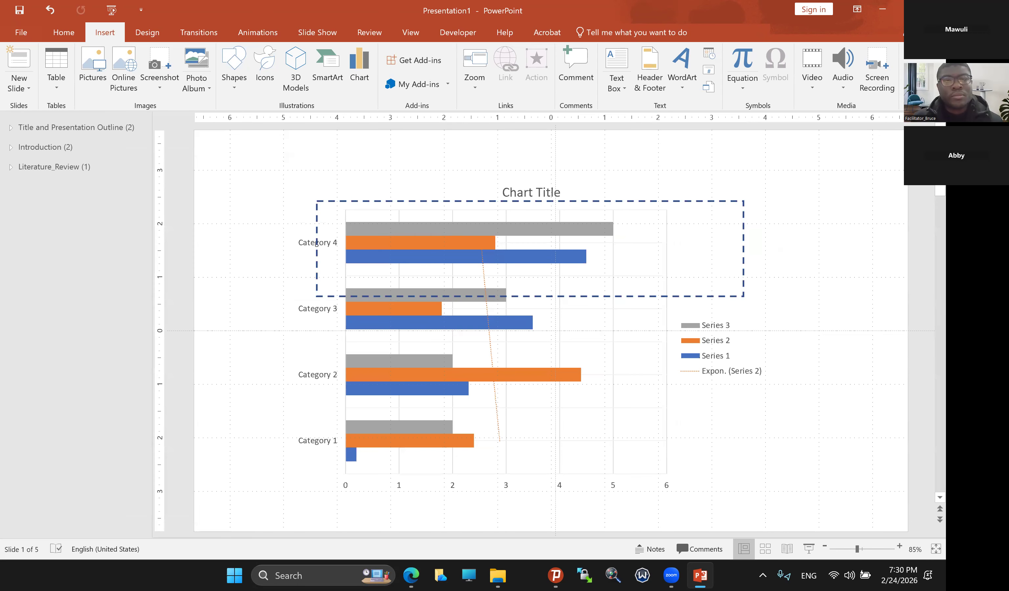